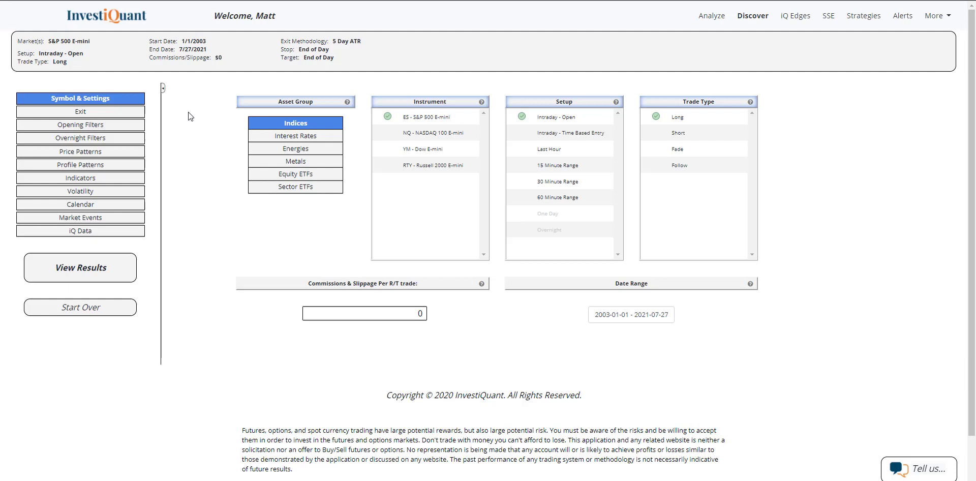
Step: Set the S&P 500 E-mini setup to 30 Minute Range with the Low Fade trade type
double_click(562, 101)
left_click(581, 183)
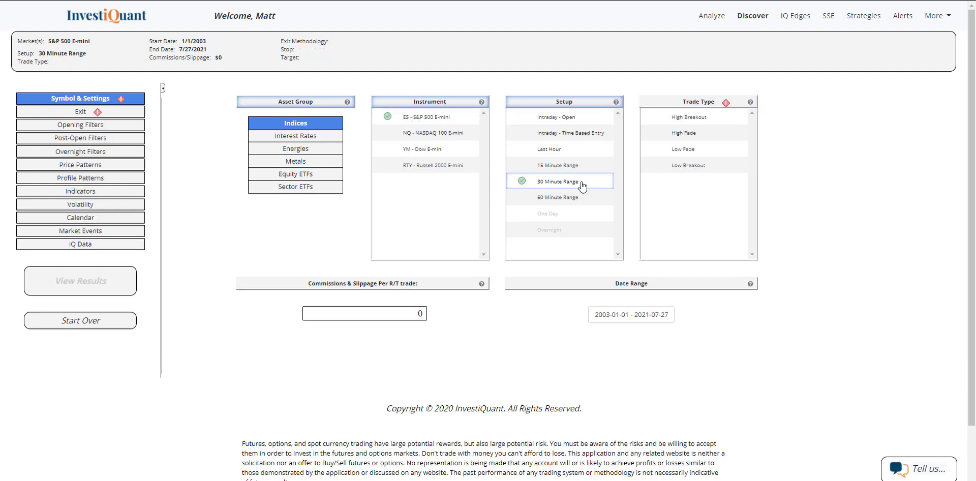
left_click(708, 153)
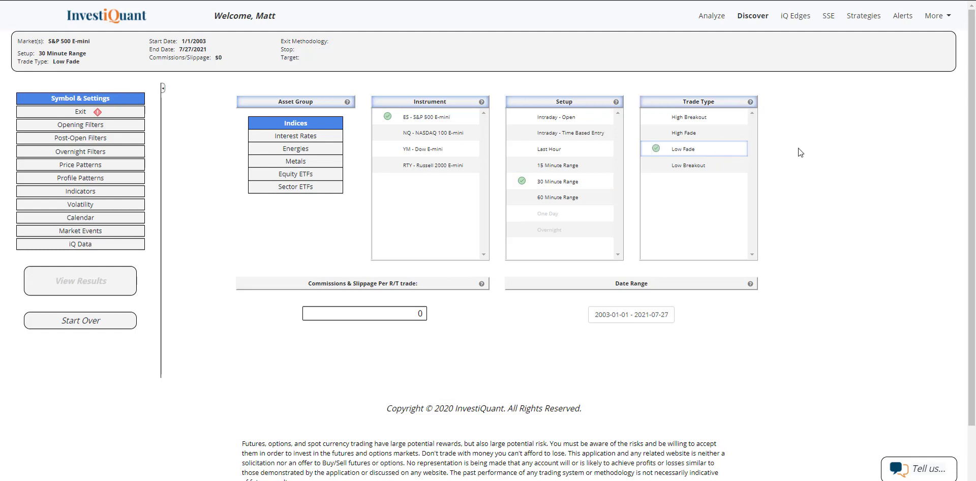
Step: Define the exit with the 5 Day ATR method, a 60% ATR target and a 40% ATR stop
left_click(123, 112)
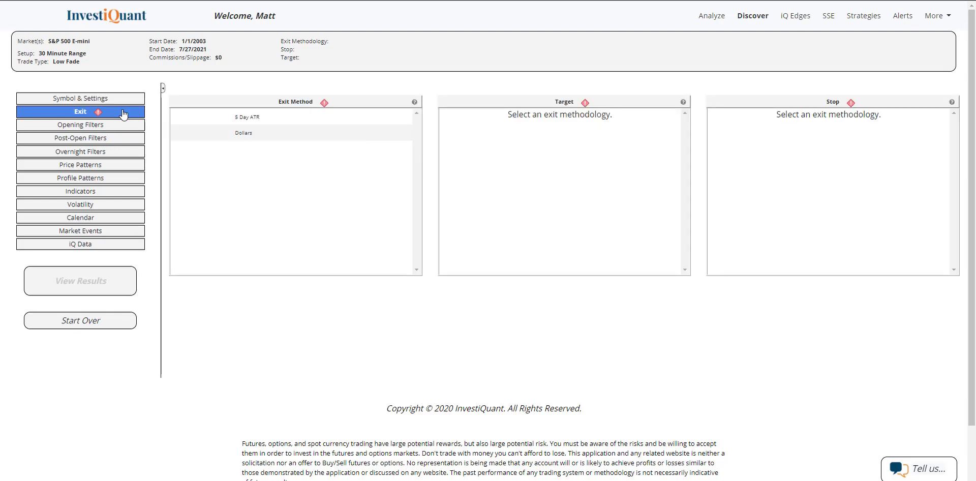
left_click(272, 122)
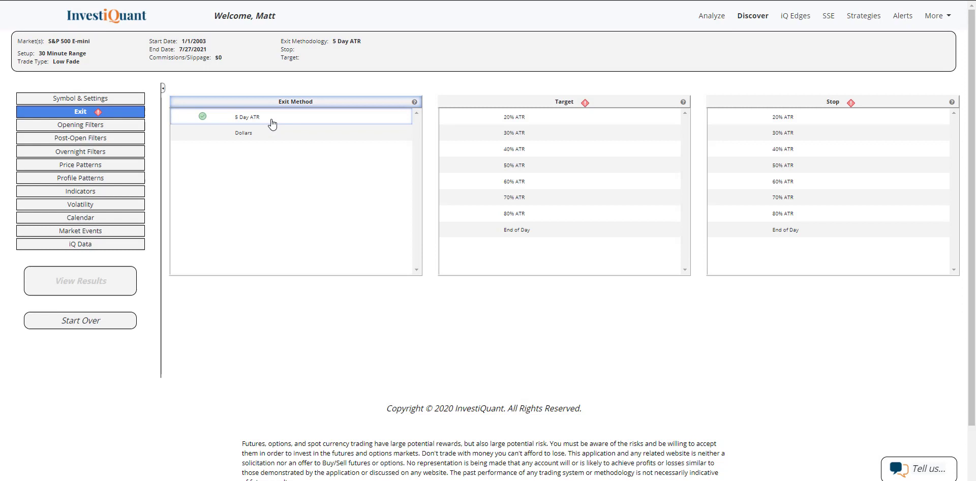
left_click(535, 190)
left_click(780, 155)
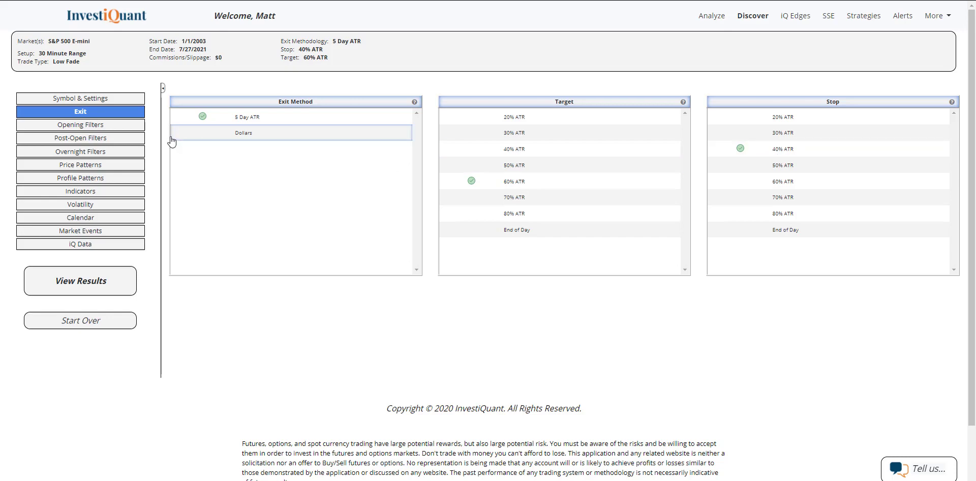
Step: Filter for Gap Up openings and include only the day before an FOMC Announcement
left_click(128, 132)
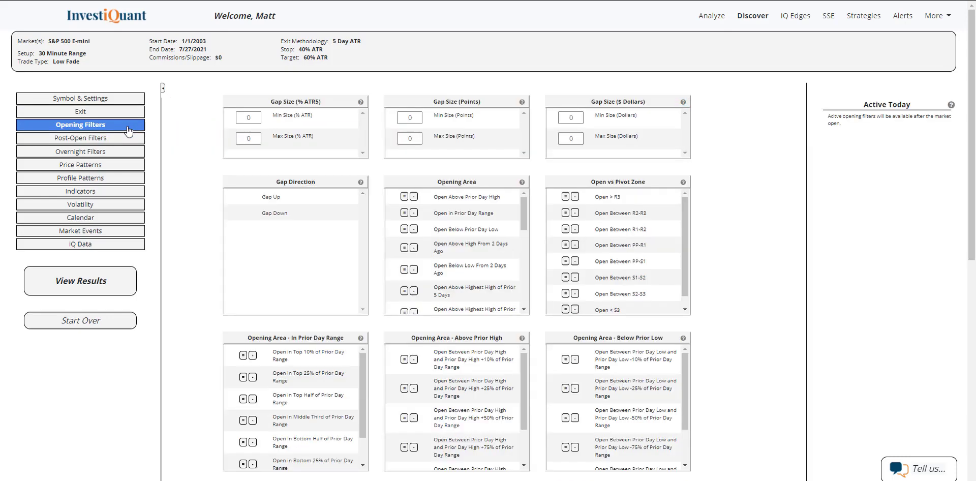
left_click(297, 199)
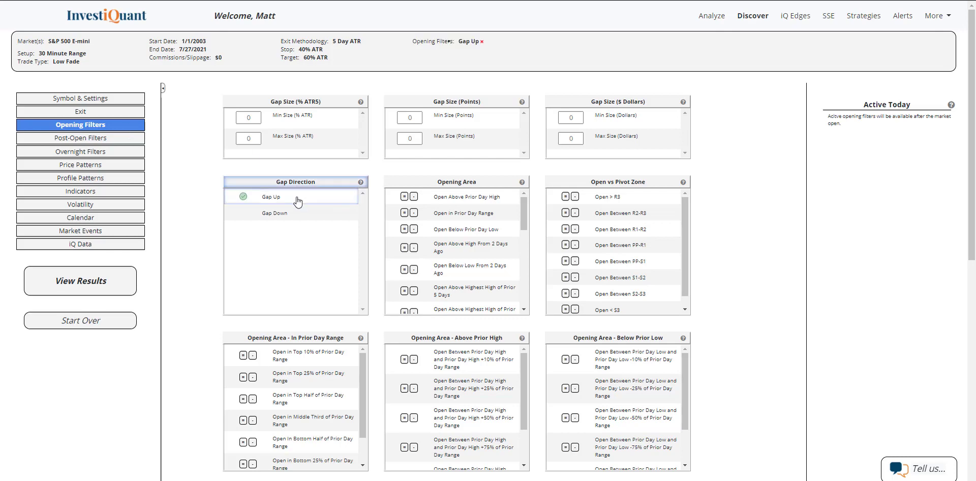
left_click(104, 232)
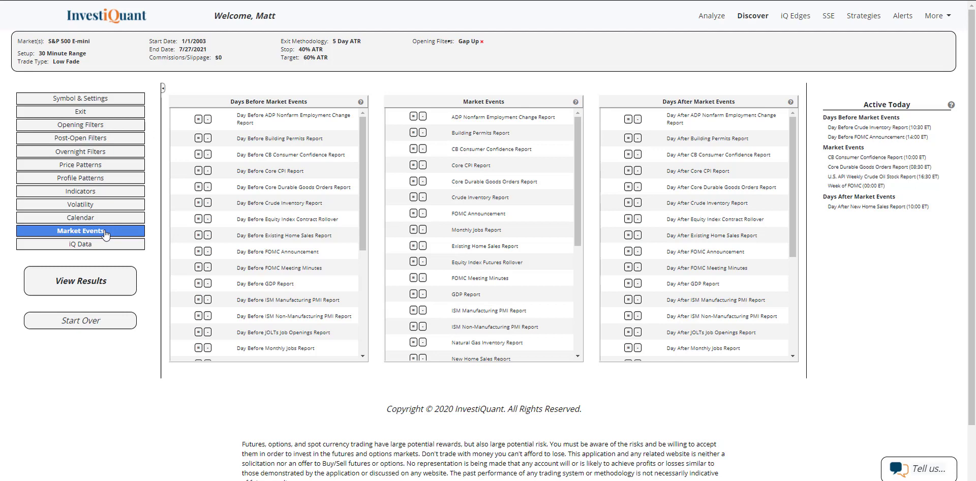
left_click(198, 252)
left_click_drag(324, 254, 239, 256)
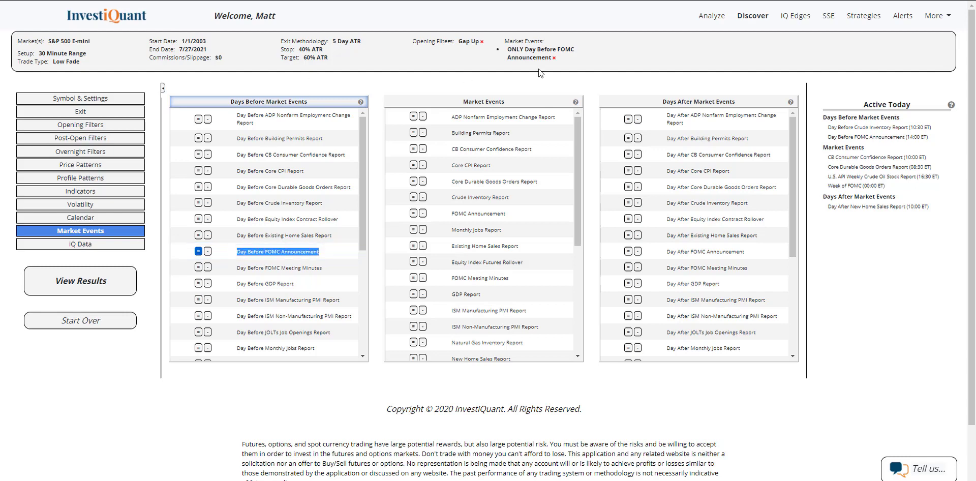
left_click(152, 262)
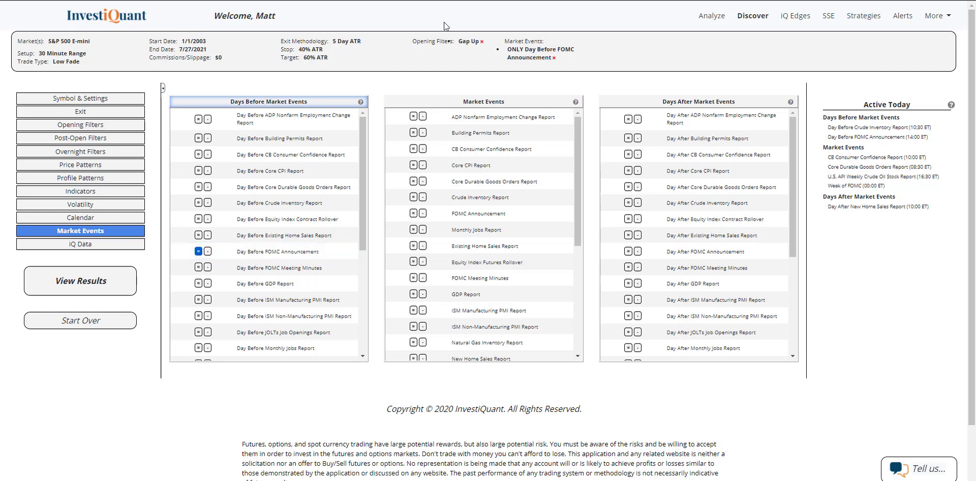
Step: Generate the backtest results and save the strategy as "Day Before FOMC"
left_click(122, 280)
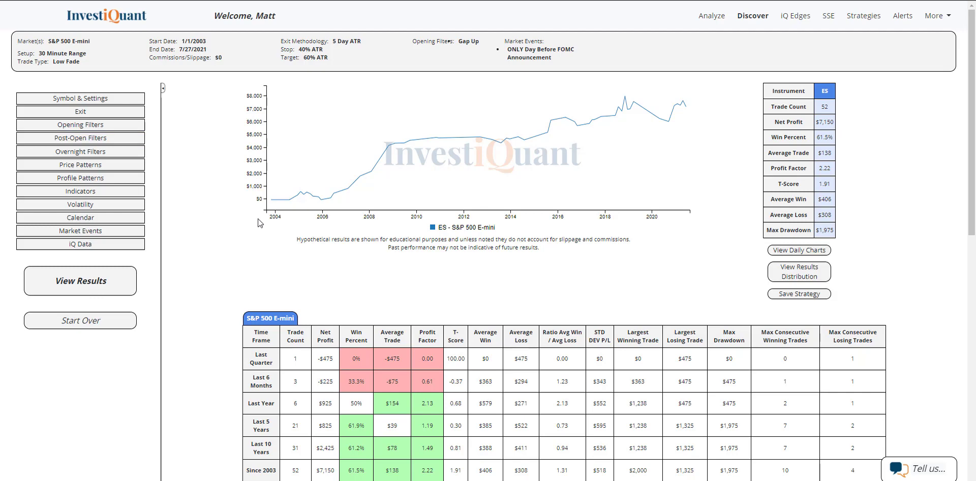
left_click(814, 297)
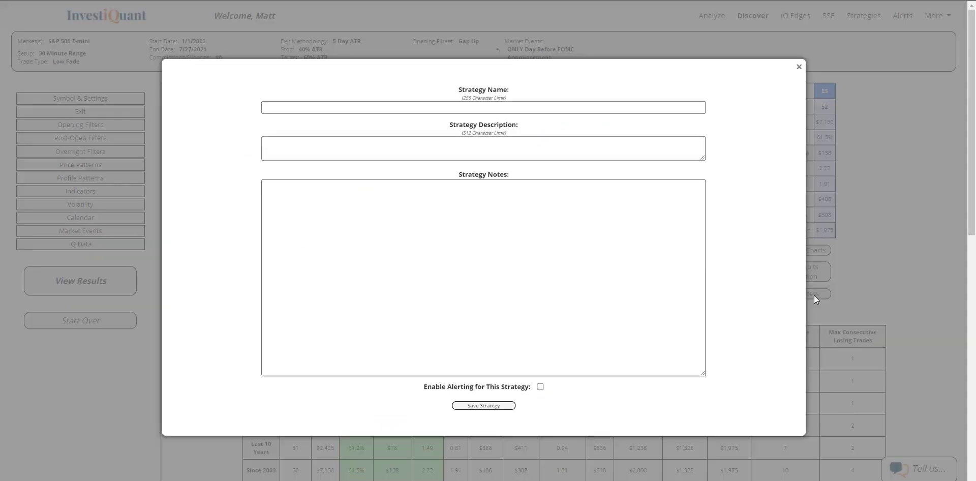
left_click(364, 108)
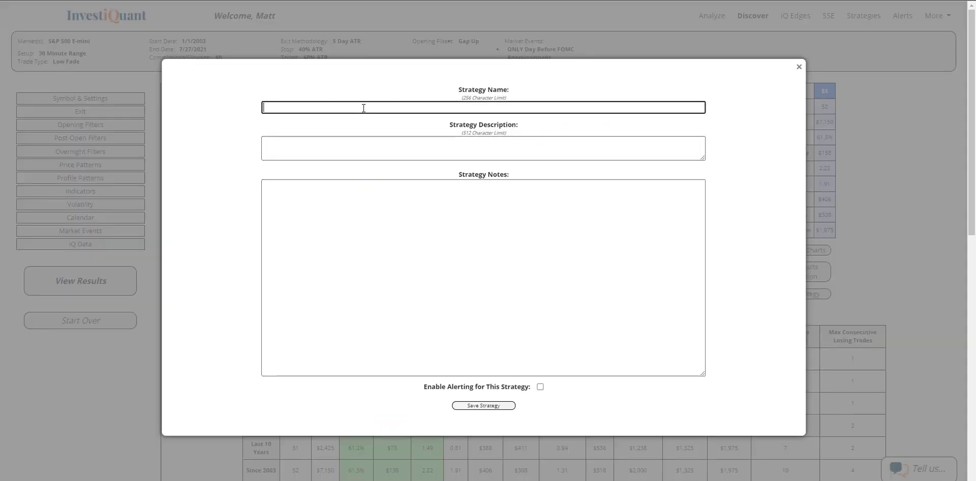
type("Day Before FOMC")
left_click(499, 406)
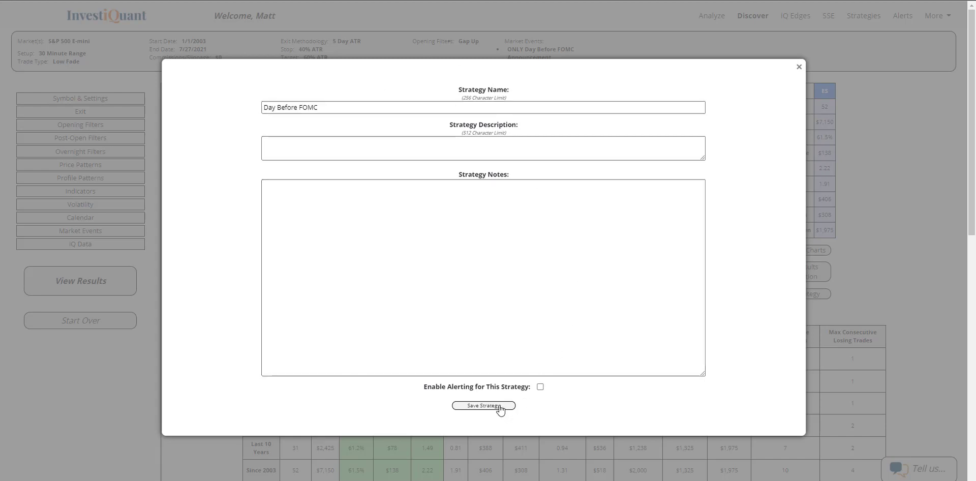
left_click(798, 67)
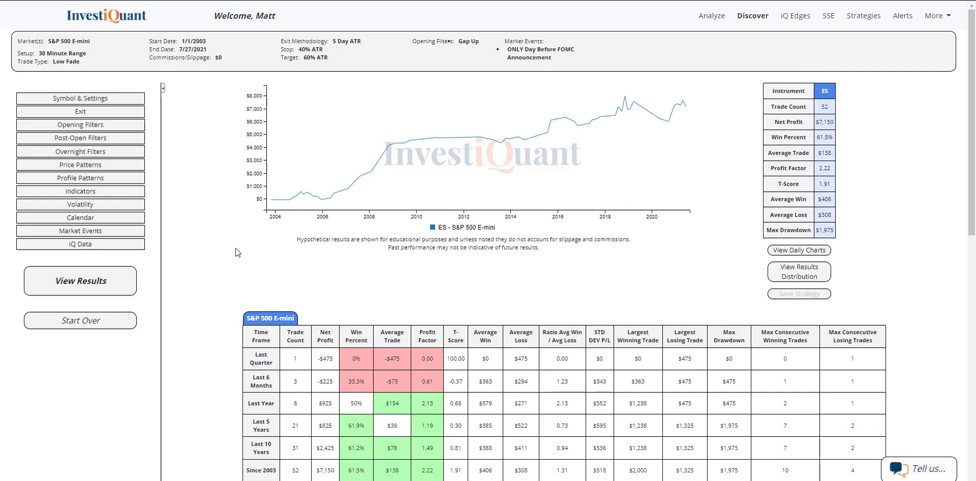
Step: Start over with a fresh strategy and set its trade type to Fade
left_click(105, 321)
left_click(470, 256)
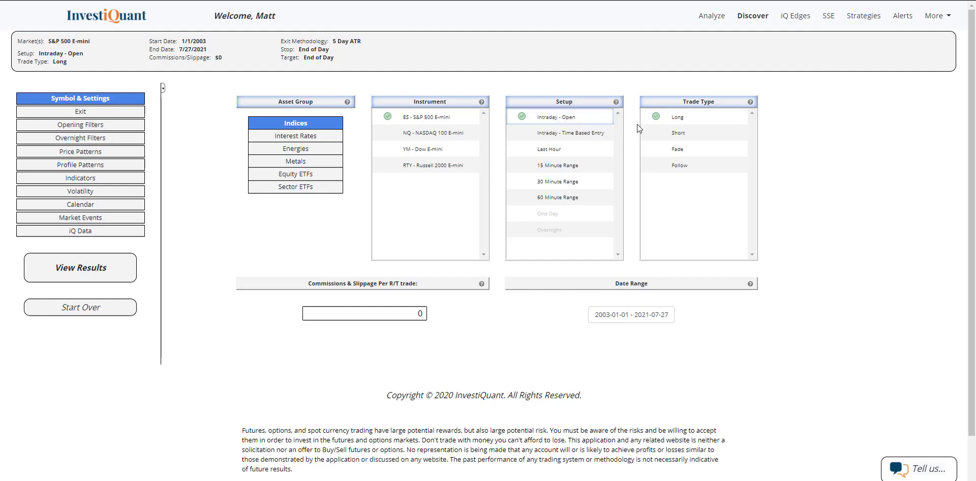
left_click(668, 155)
Step: Set the exit target to Prior Close and the stop to 40% ATR
left_click(128, 110)
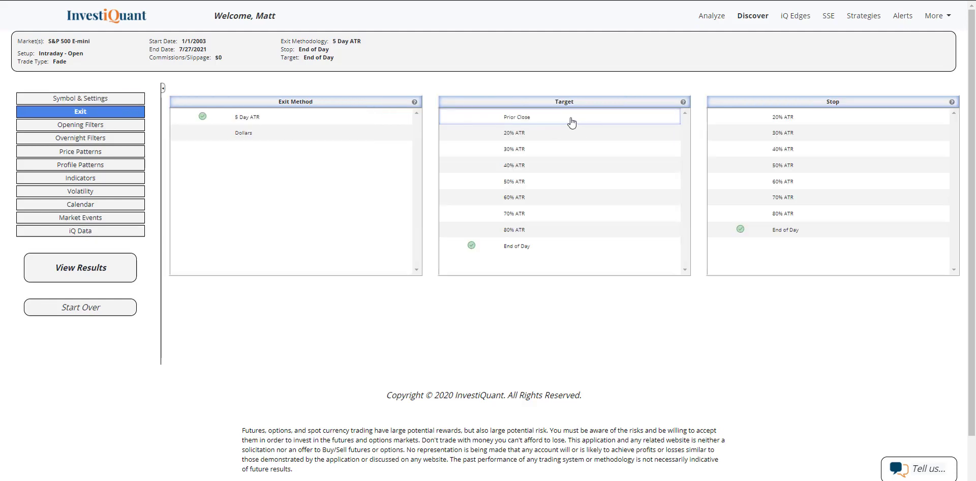
left_click(564, 121)
left_click(815, 147)
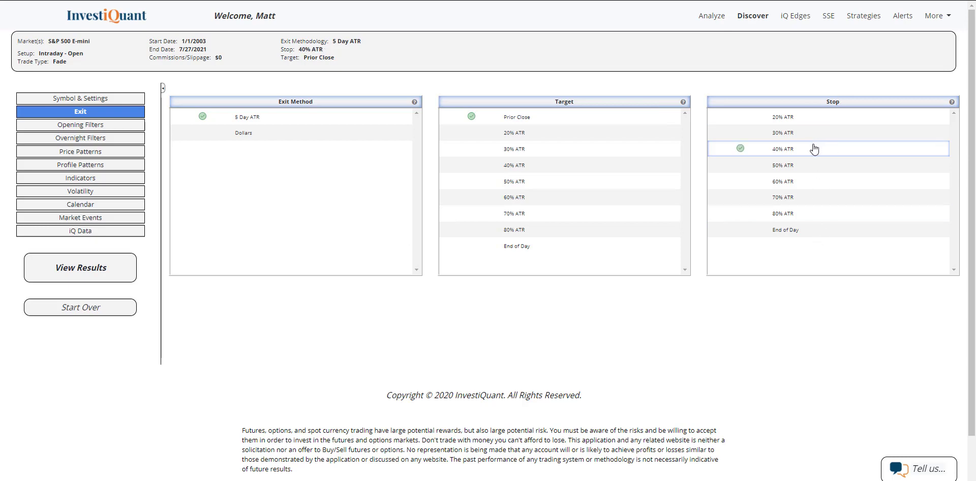
Step: Include only opens in the prior day range and require the last close to be above the 200 Day MA
left_click(122, 128)
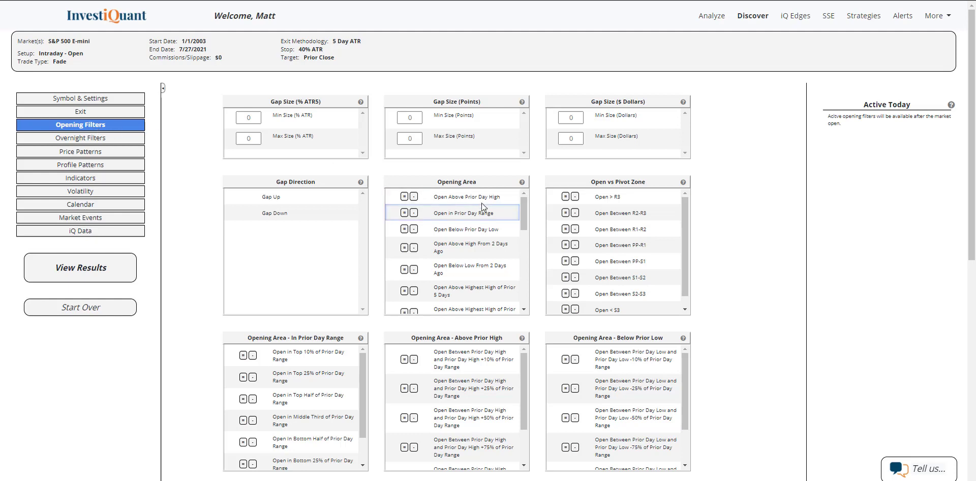
left_click_drag(439, 180, 480, 184)
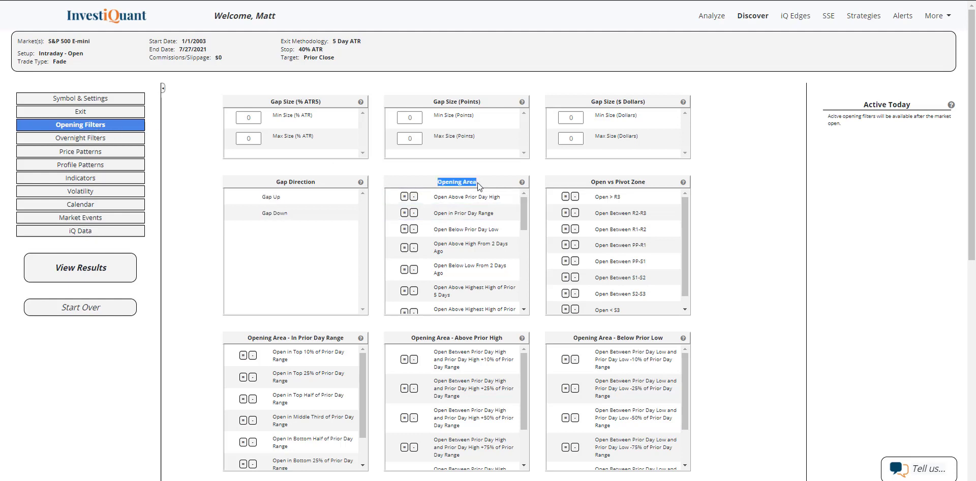
left_click(404, 213)
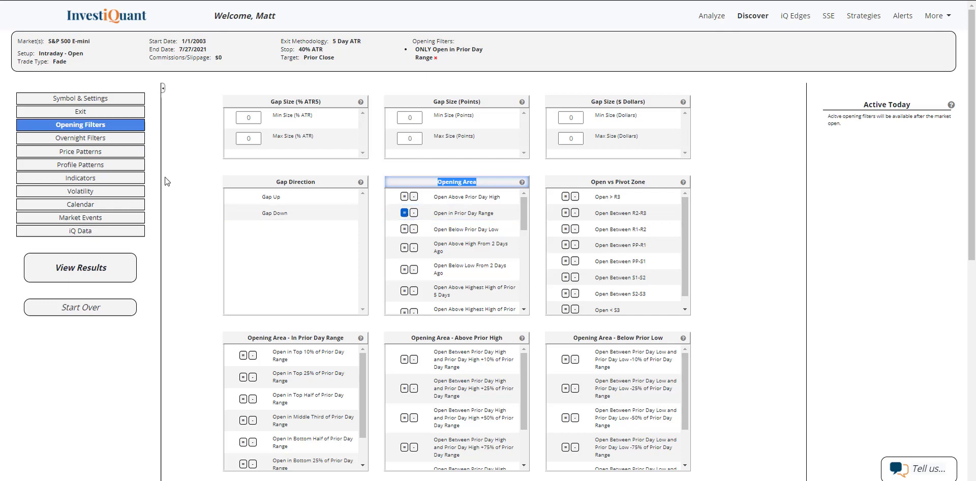
left_click(189, 181)
left_click(119, 179)
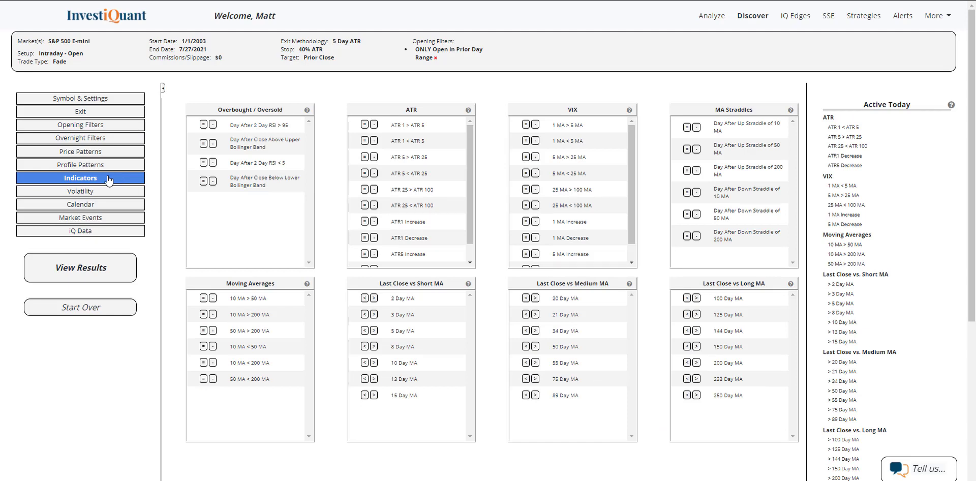
left_click(697, 362)
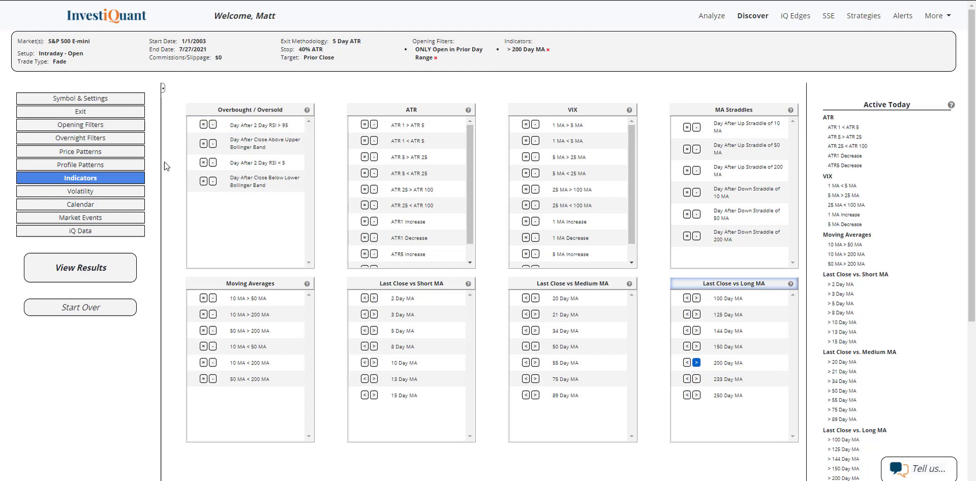
Step: Restrict the market events to only FOMC Announcement days
left_click(128, 218)
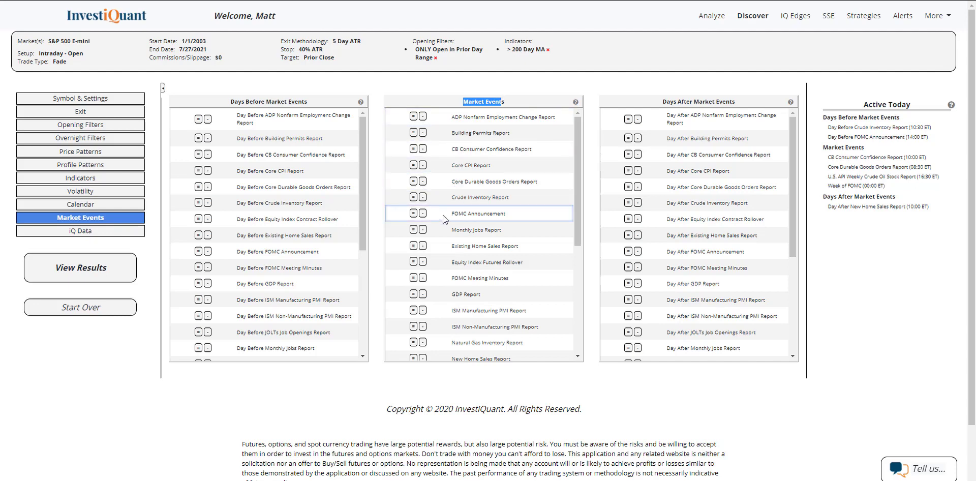
left_click(423, 213)
left_click(413, 213)
left_click(543, 83)
Step: Generate the backtest results and save the strategy as "FOMC Day"
left_click(130, 273)
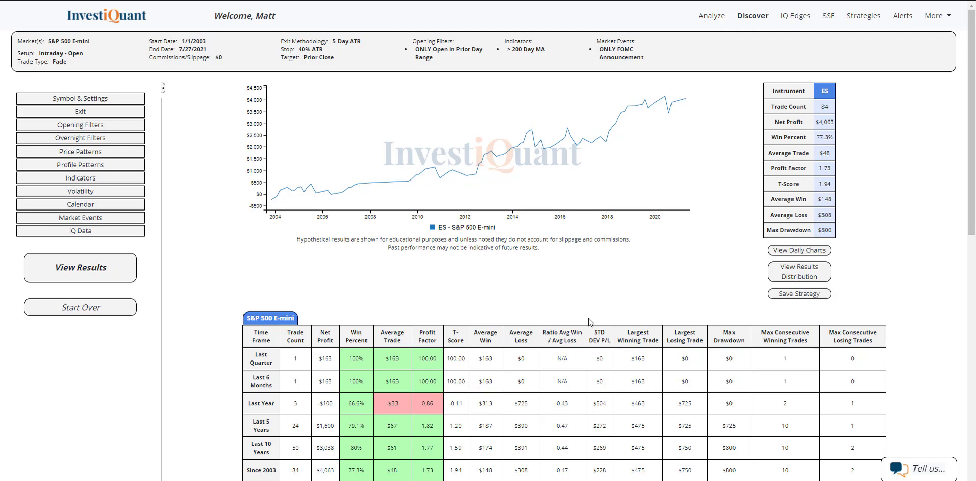
left_click(820, 296)
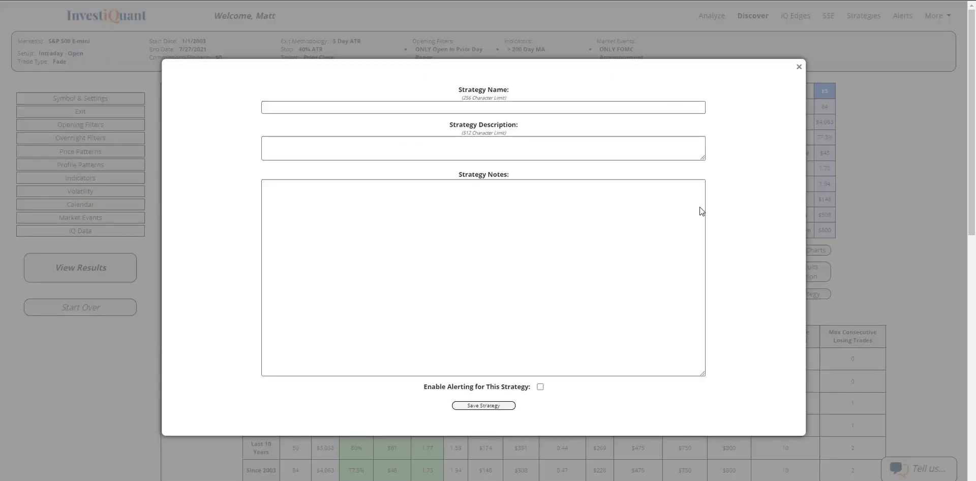
left_click(560, 105)
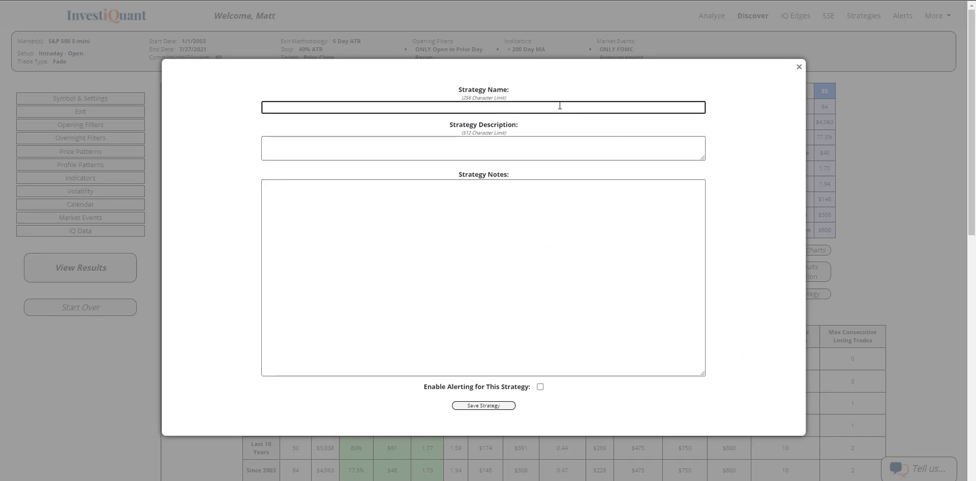
type("FOMC Day")
left_click(495, 406)
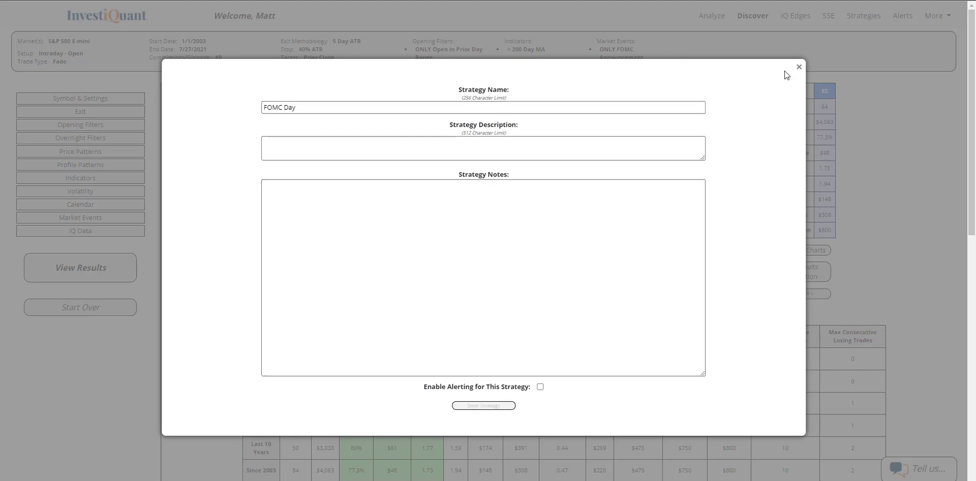
left_click(799, 67)
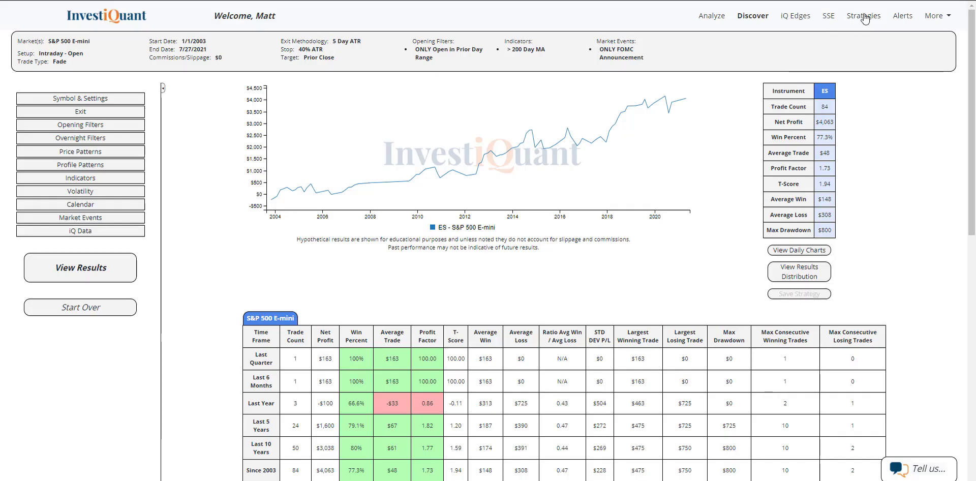
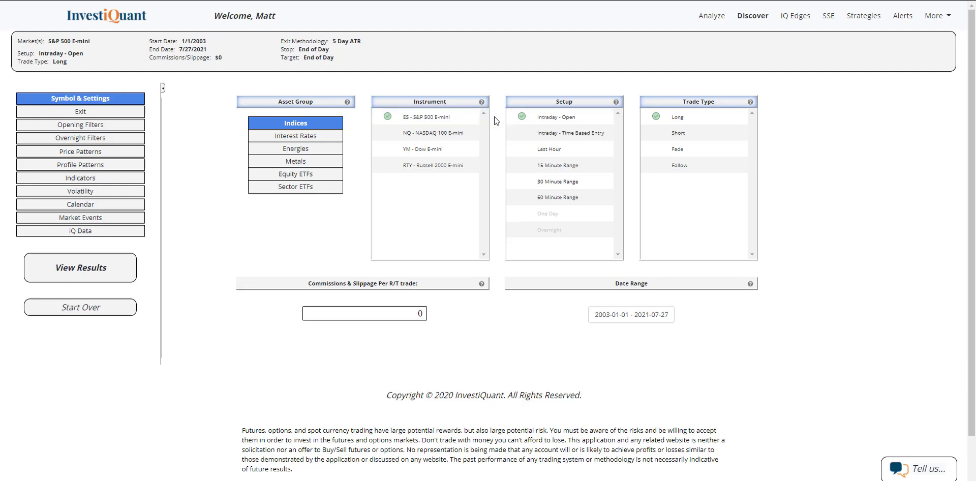
Step: Set the new strategy's trade type to Fade, with a Prior Close target and a 40% ATR stop
left_click(683, 151)
left_click(85, 114)
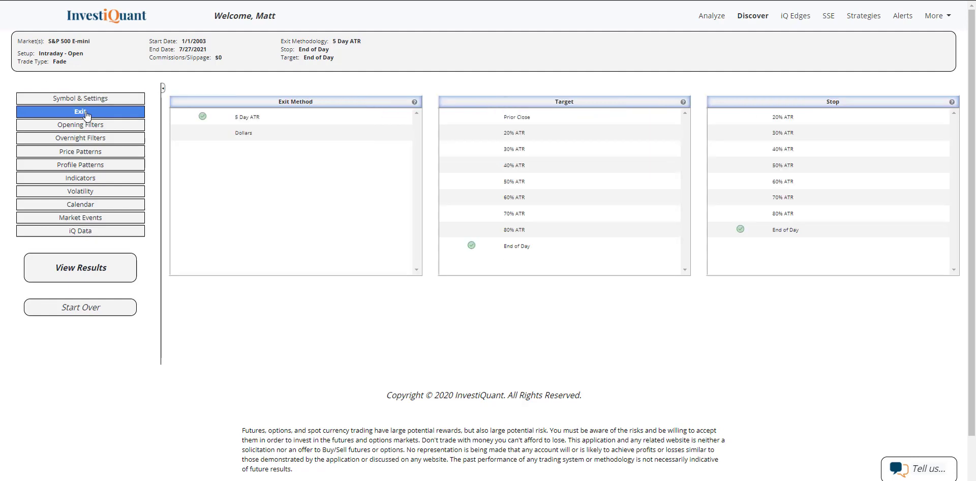
left_click(499, 118)
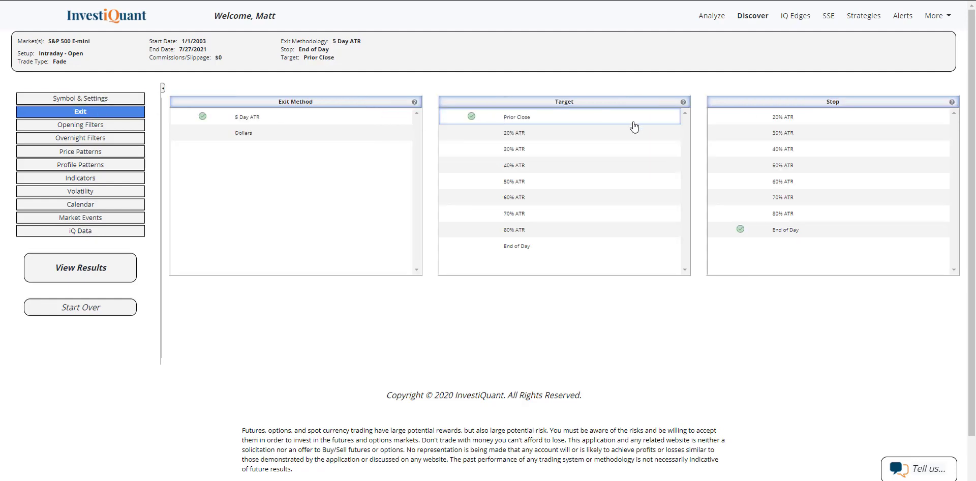
left_click(798, 158)
Step: Filter the openings to Gap Up days and only those opening above the prior week high
left_click(125, 127)
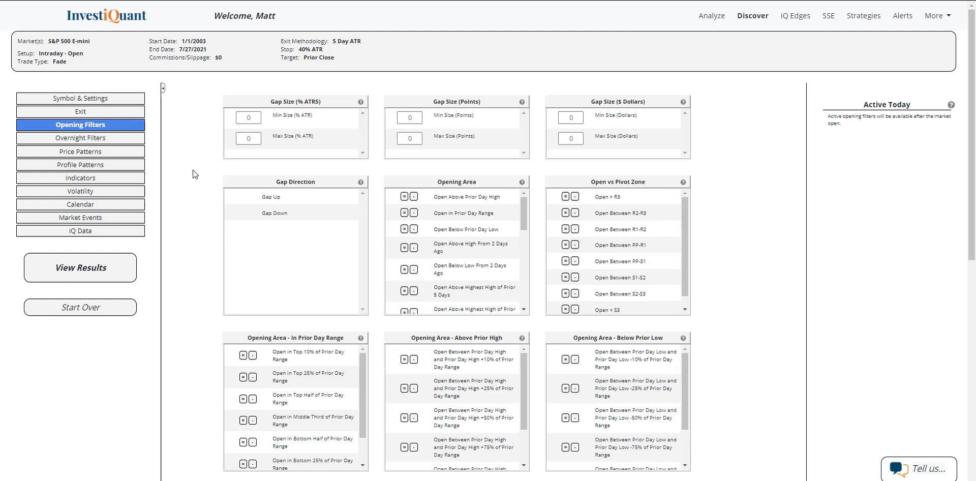
left_click(273, 200)
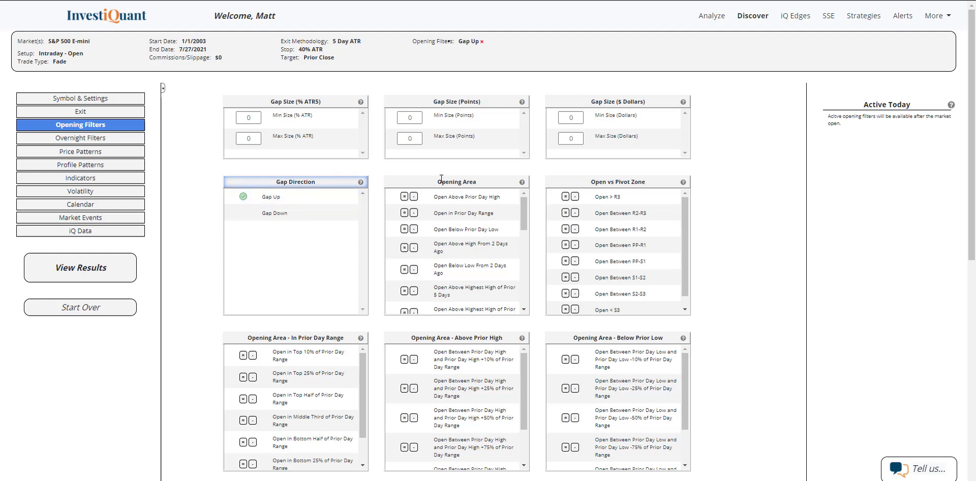
left_click_drag(439, 181, 471, 179)
left_click_drag(526, 209, 529, 277)
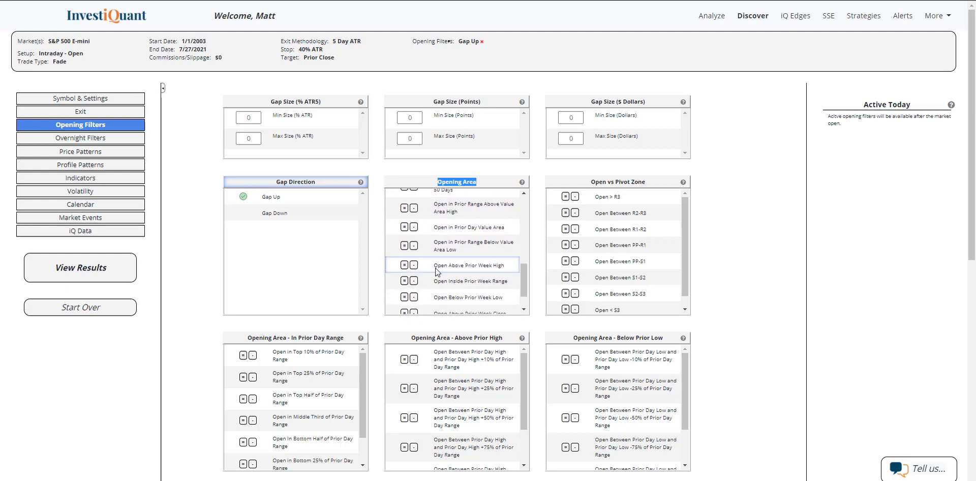
left_click_drag(433, 265, 497, 273)
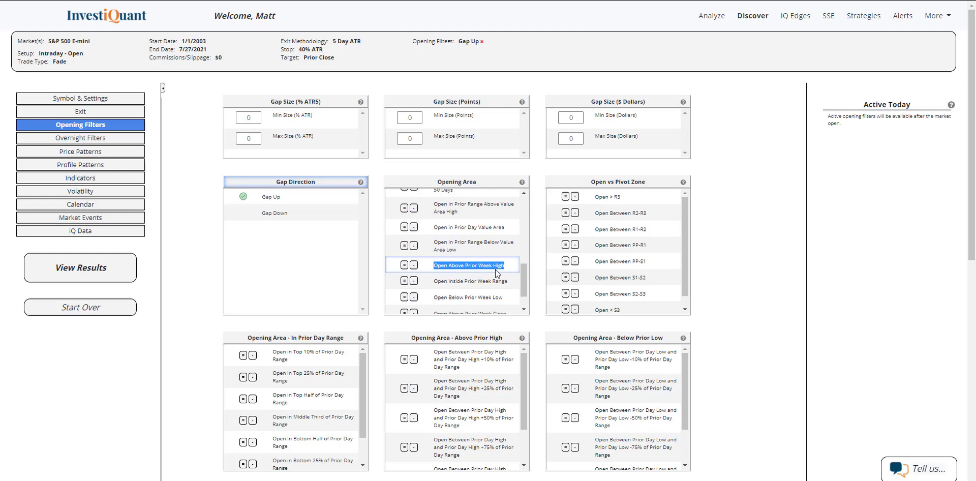
left_click(404, 265)
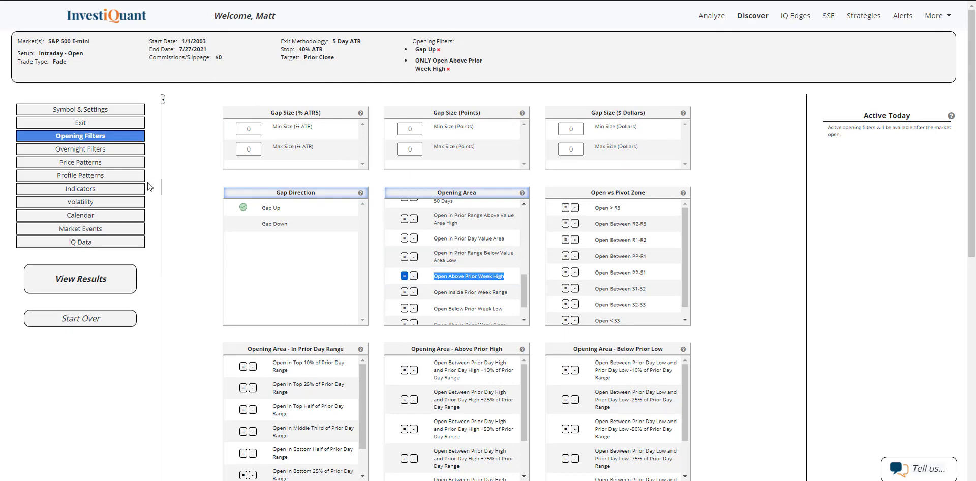
Step: Restrict the market events to only the Day After FOMC Announcement
left_click(134, 230)
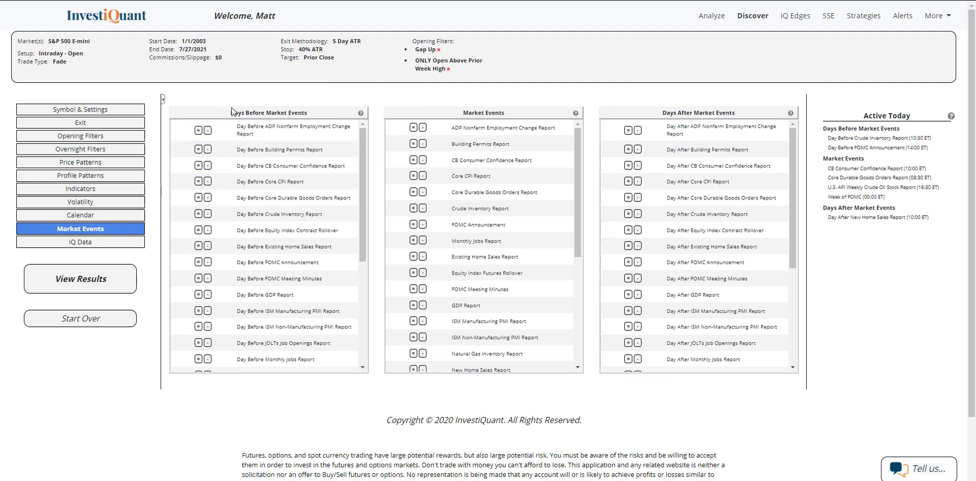
left_click_drag(229, 112, 320, 112)
left_click_drag(461, 113, 517, 116)
left_click_drag(662, 112, 740, 118)
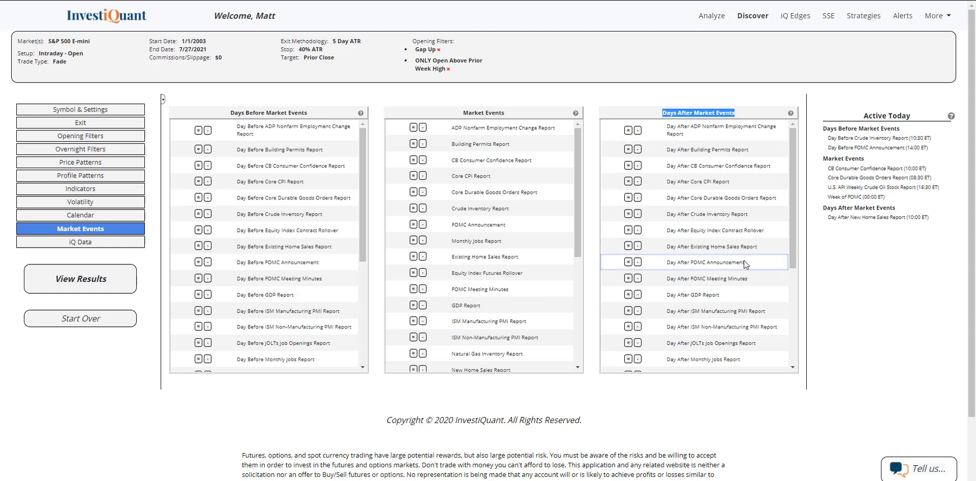
left_click_drag(744, 263, 669, 263)
left_click(628, 262)
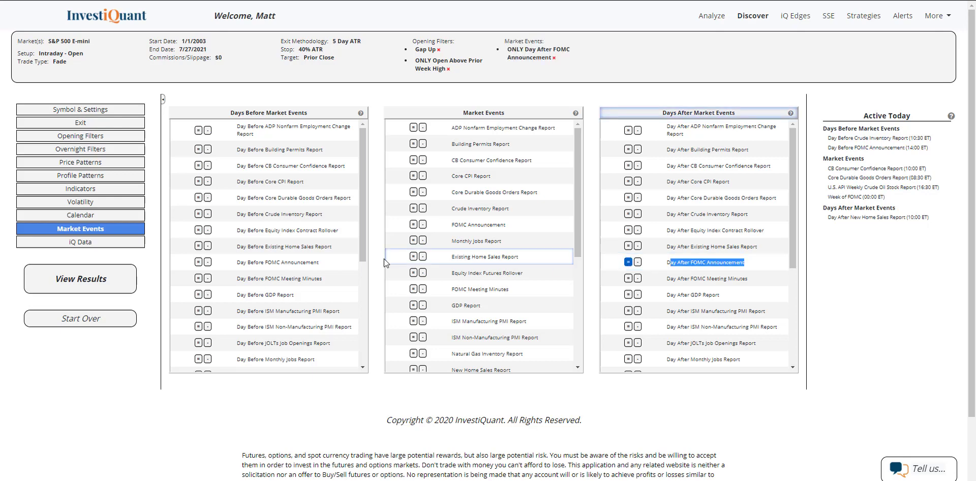
Step: Generate the backtest results and save the strategy as "Day After FOMC"
left_click(120, 280)
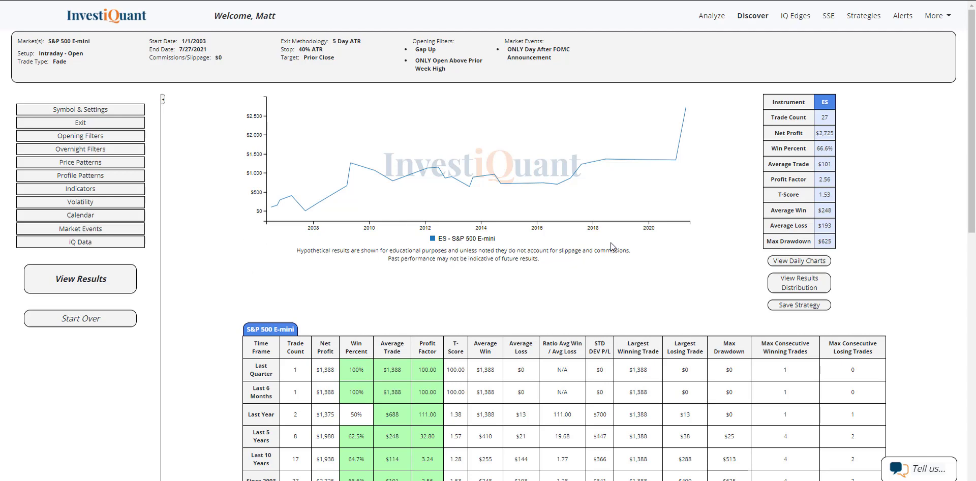
left_click(814, 305)
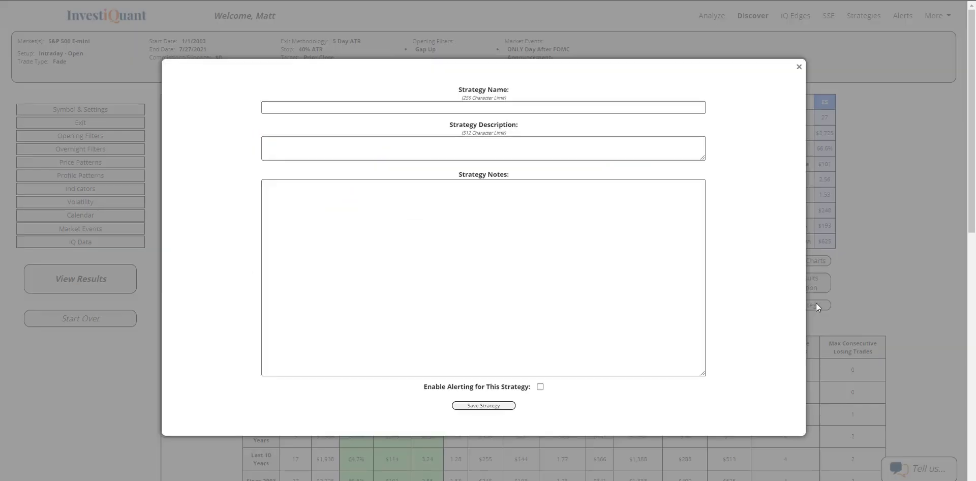
left_click(428, 105)
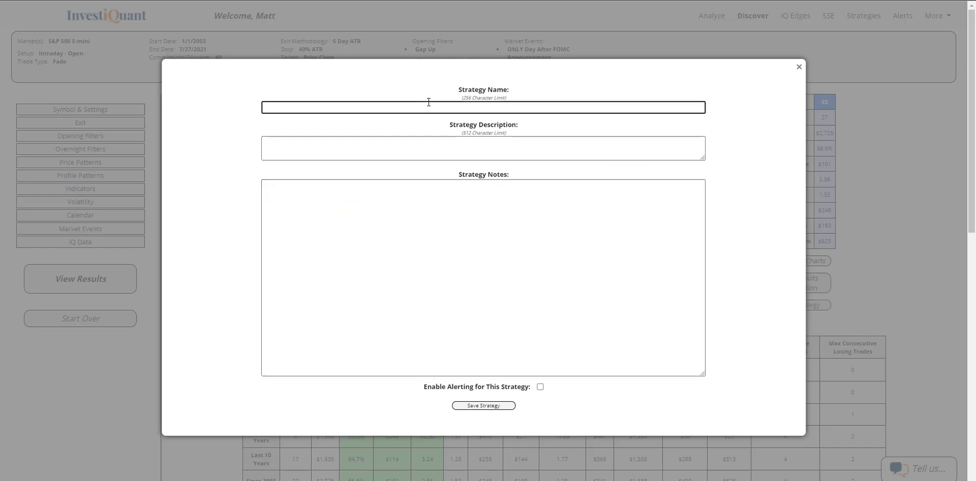
type("Day F")
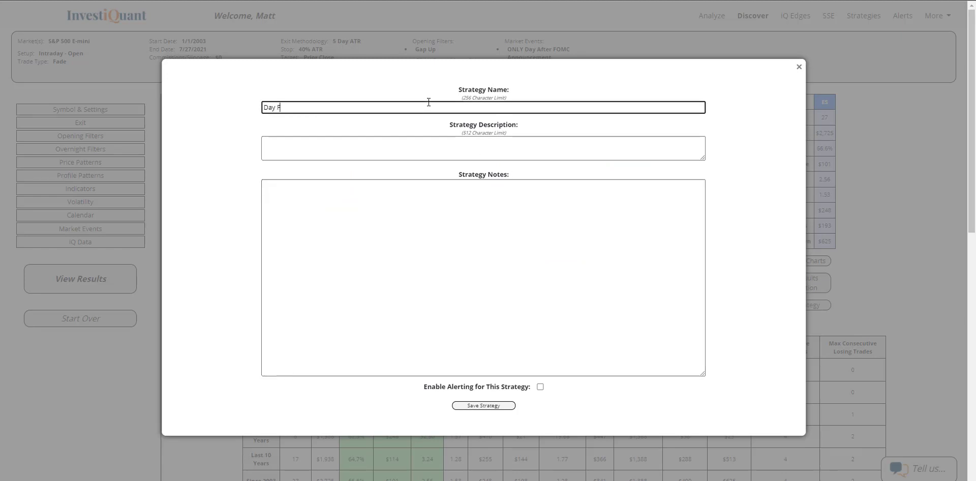
key("BackSpace")
type("After FOMC")
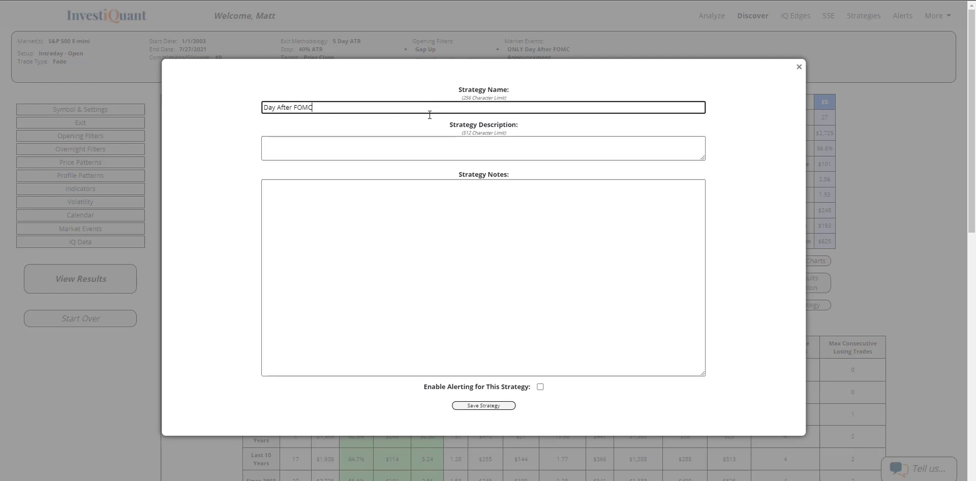
left_click(479, 406)
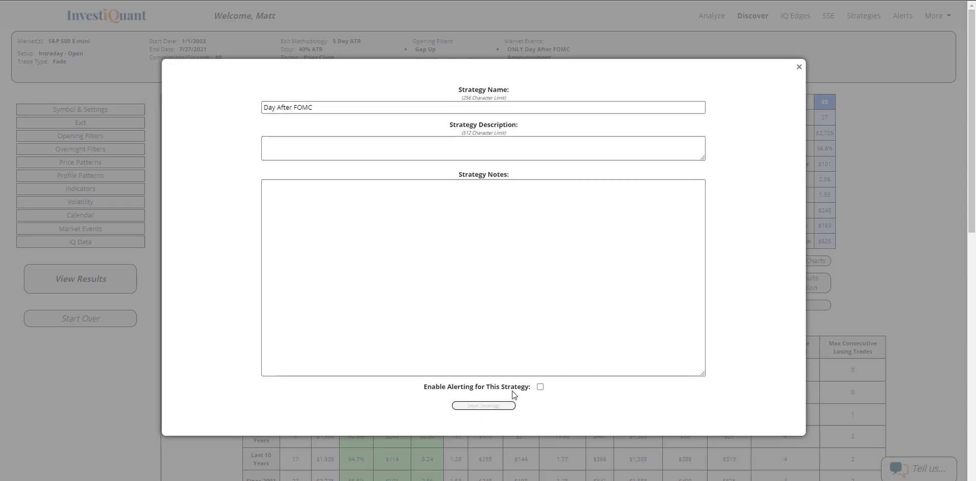
left_click(799, 67)
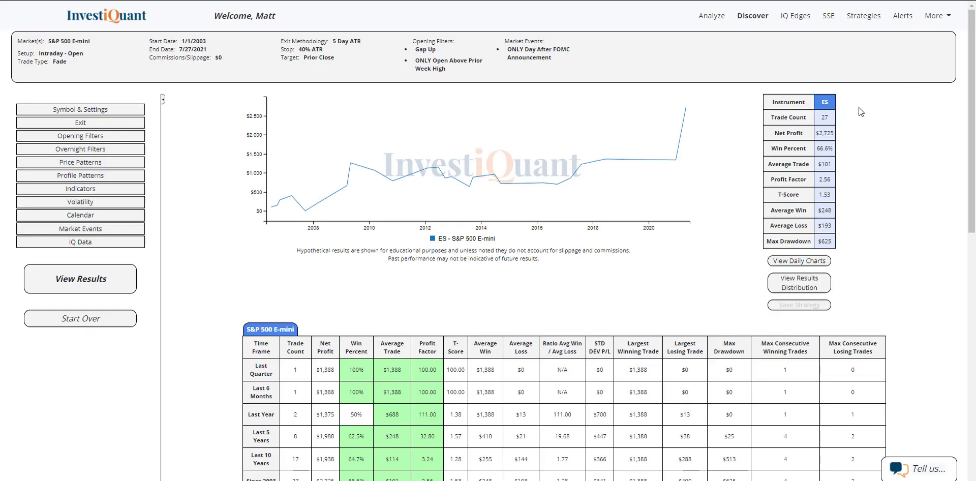
Step: Expand the saved Day After FOMC, FOMC Day and Day Before FOMC strategies to examine their exit settings and filters
left_click(869, 22)
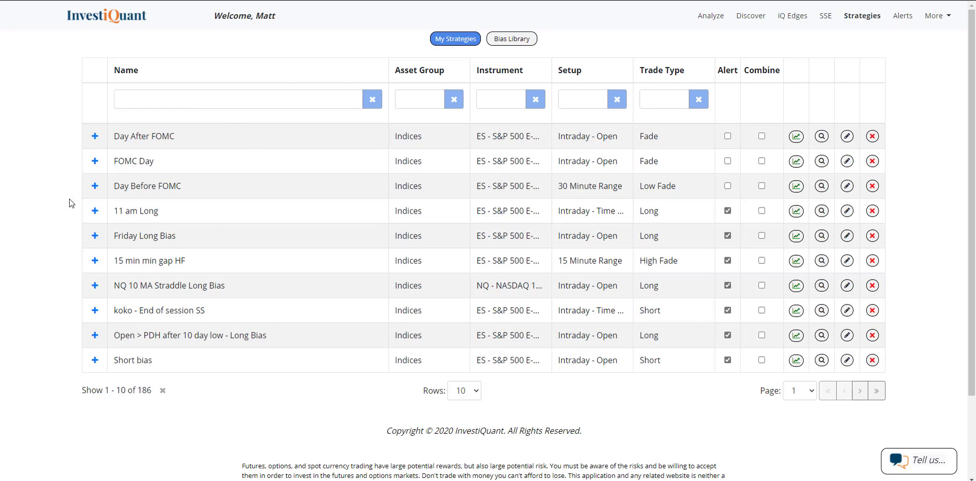
left_click(95, 136)
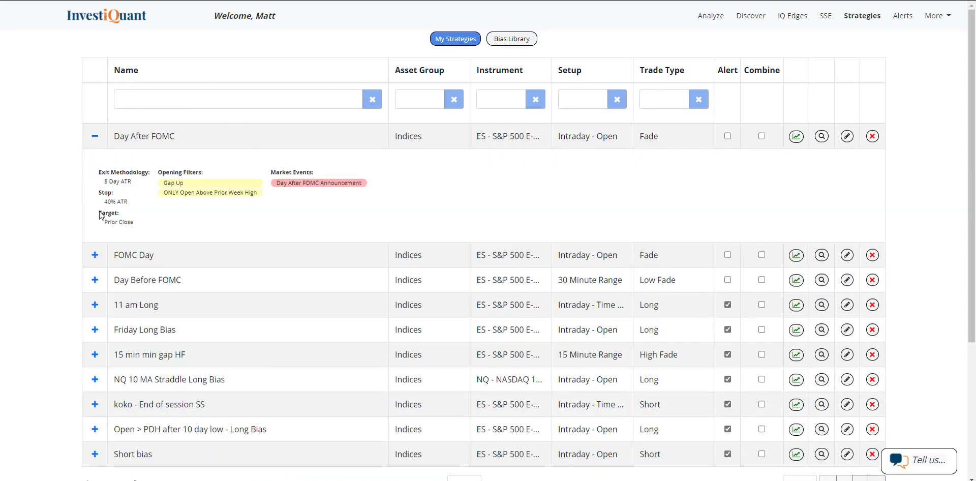
left_click(95, 254)
left_click(94, 374)
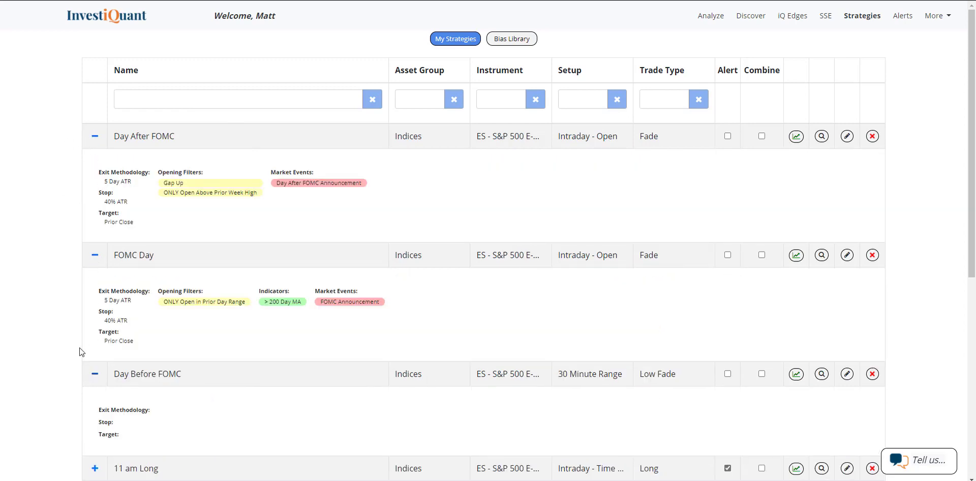
scroll(35, 208, "down", 1)
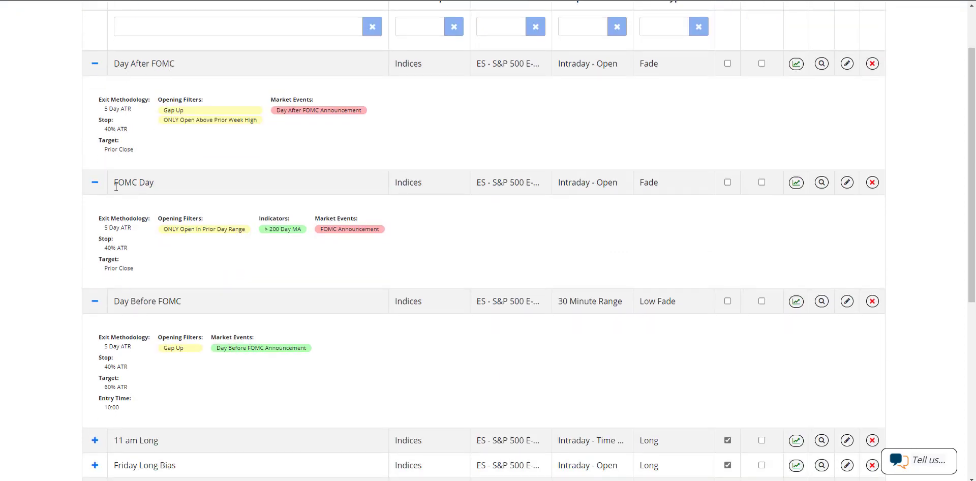
left_click_drag(115, 182, 154, 186)
left_click_drag(114, 301, 166, 303)
left_click(165, 304)
scroll(35, 109, "up", 1)
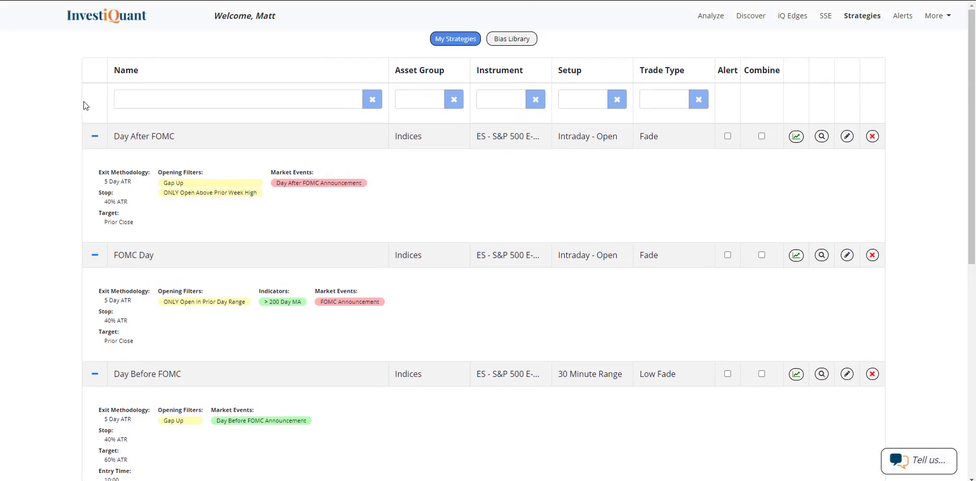
Step: Review the individual backtest results of the Day After FOMC, FOMC Day and Day Before FOMC strategies
left_click(821, 136)
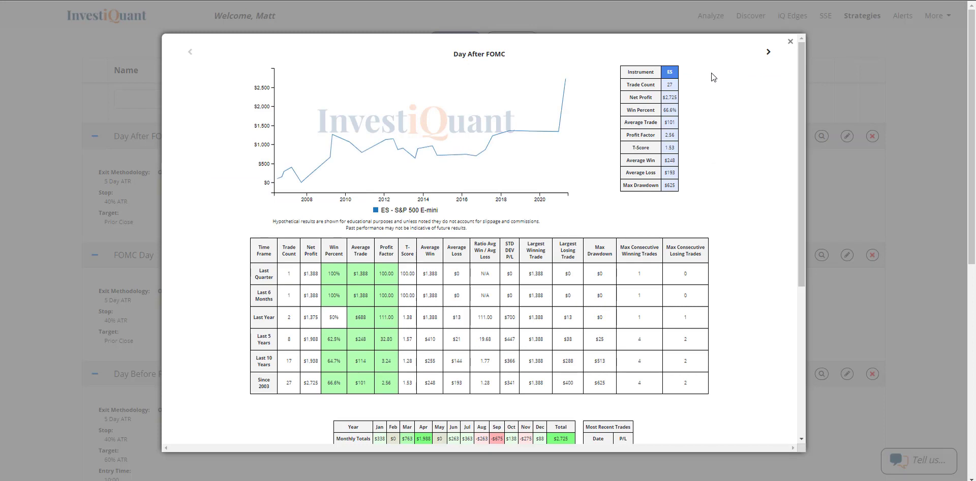
left_click(767, 55)
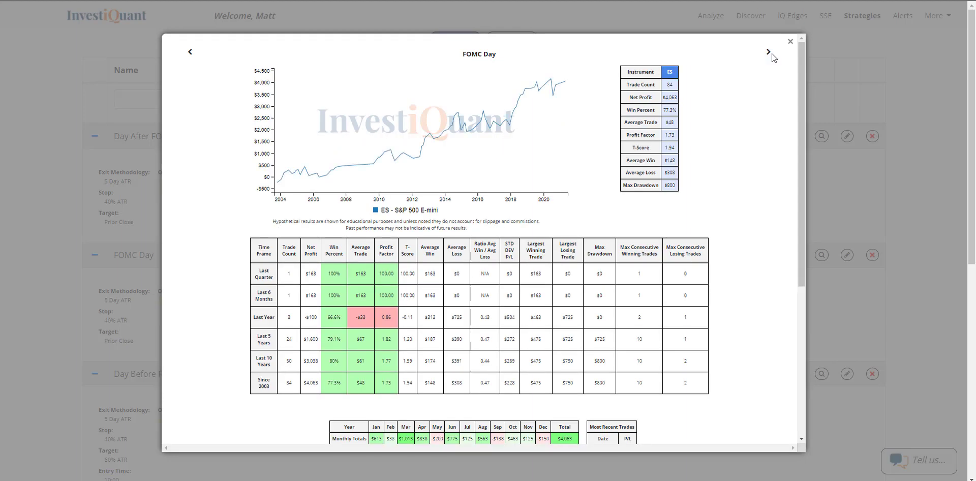
left_click(767, 53)
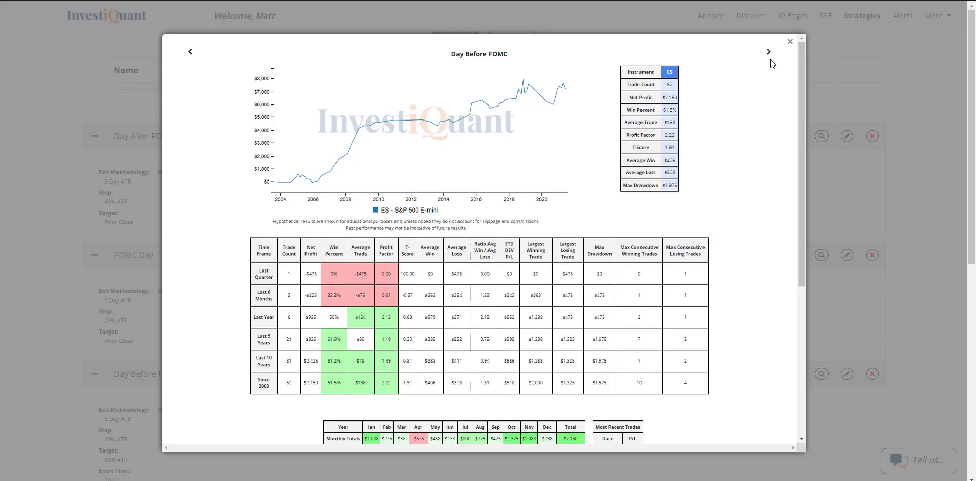
left_click(790, 41)
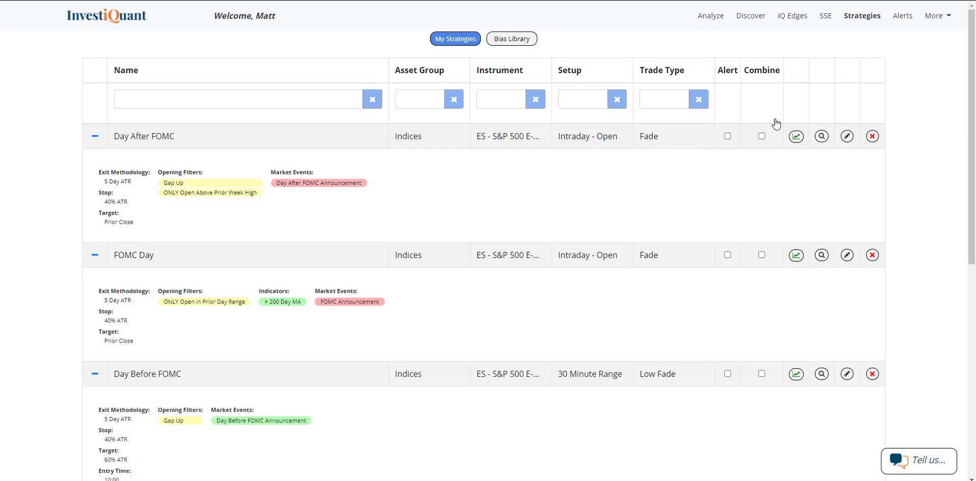
Step: Select the Day After FOMC, FOMC Day and Day Before FOMC strategies for combining
left_click(761, 135)
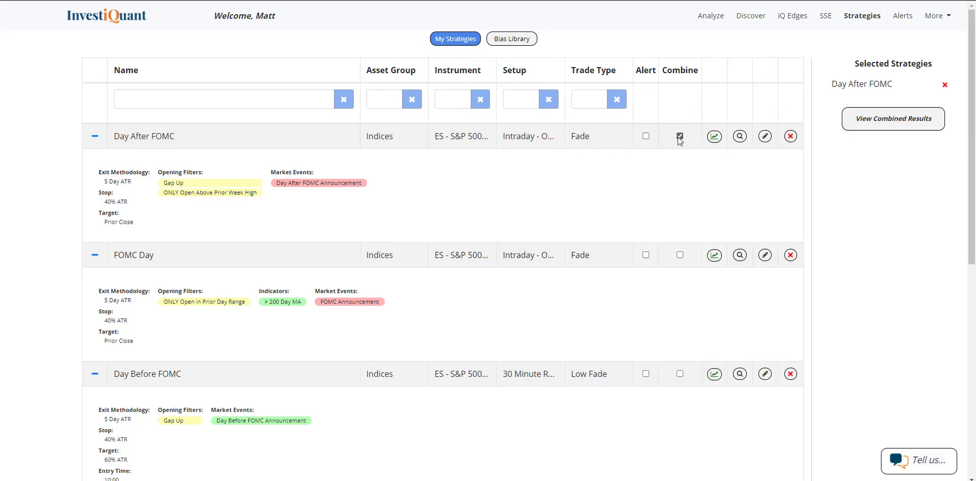
left_click_drag(837, 83, 893, 84)
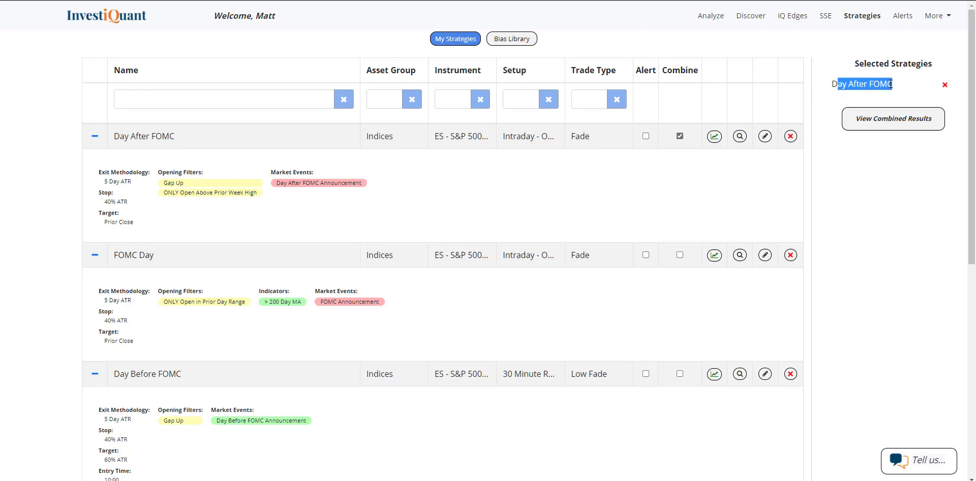
left_click(680, 255)
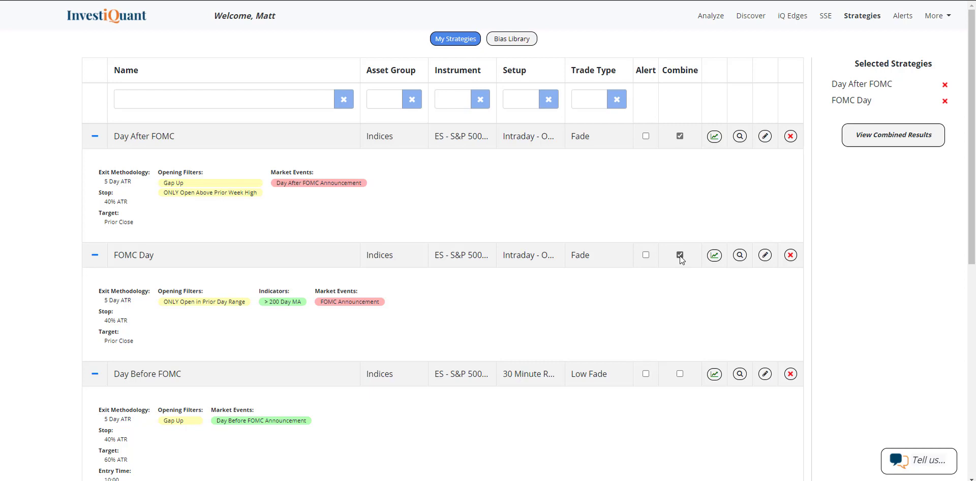
left_click(679, 374)
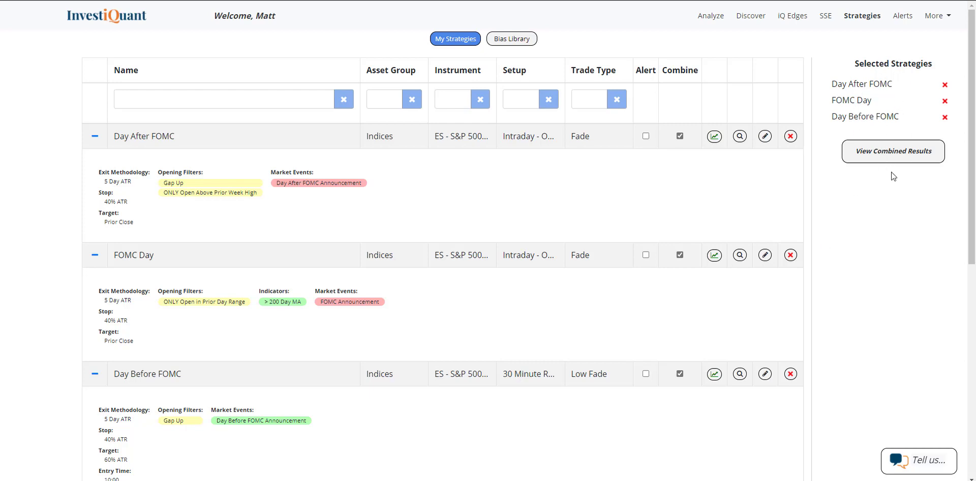
Step: Examine the combined portfolio results of the selected strategies, including the monthly totals and most recent trades
left_click(884, 158)
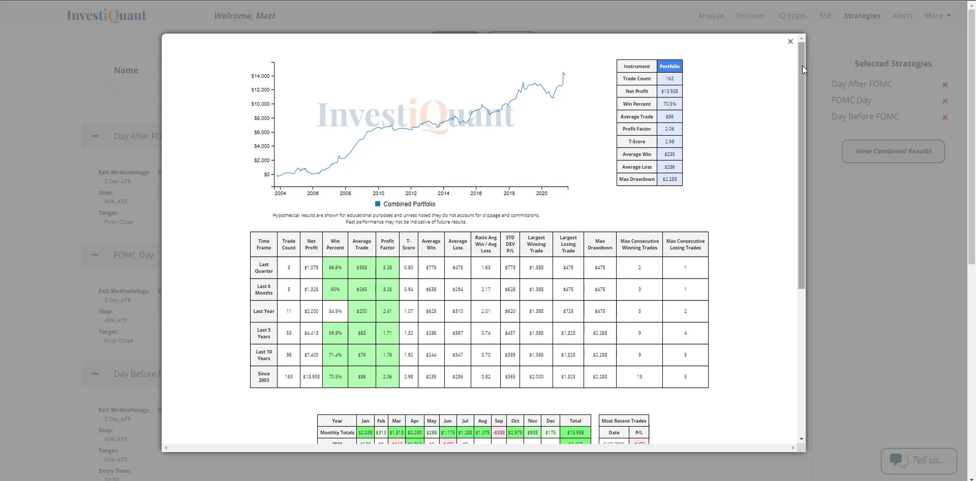
left_click_drag(802, 65, 808, 198)
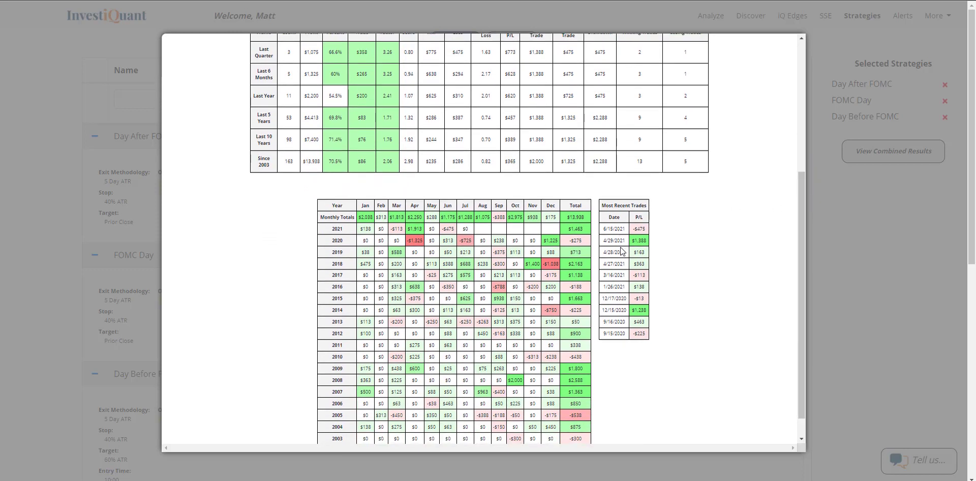
left_click_drag(802, 260, 797, 112)
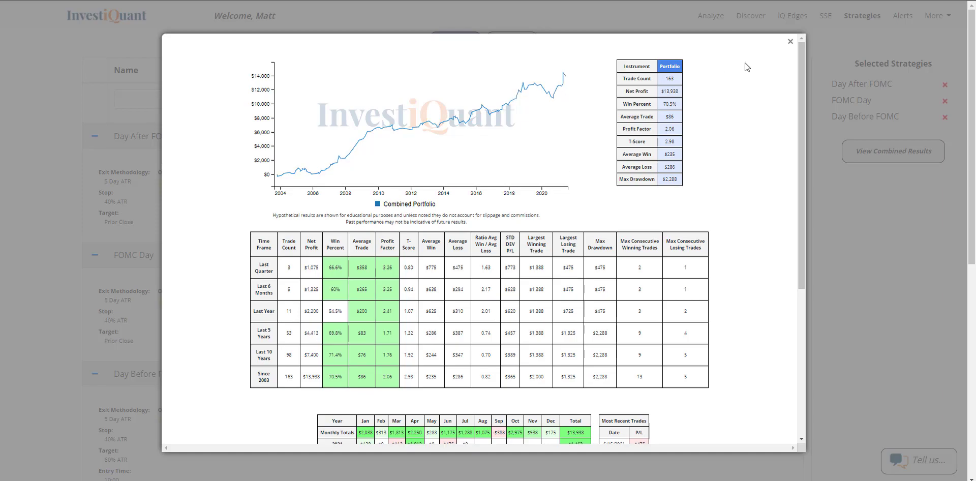
left_click(789, 41)
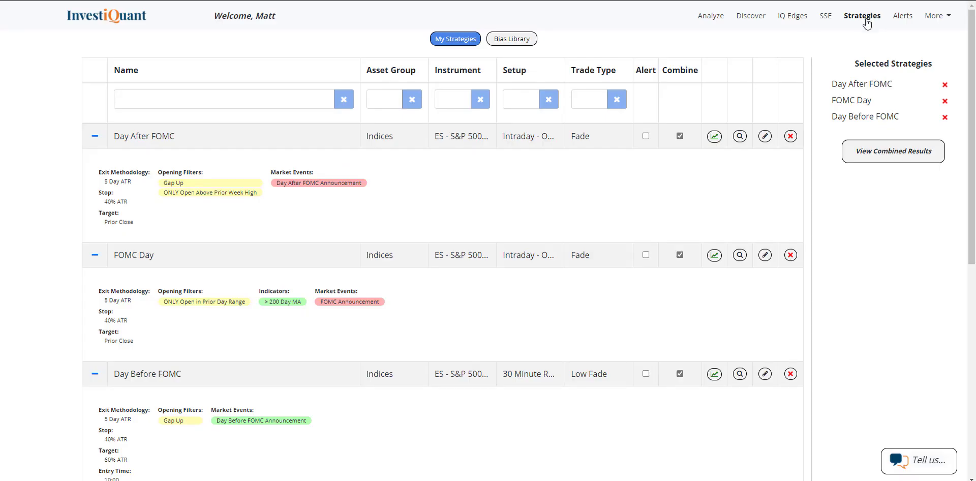